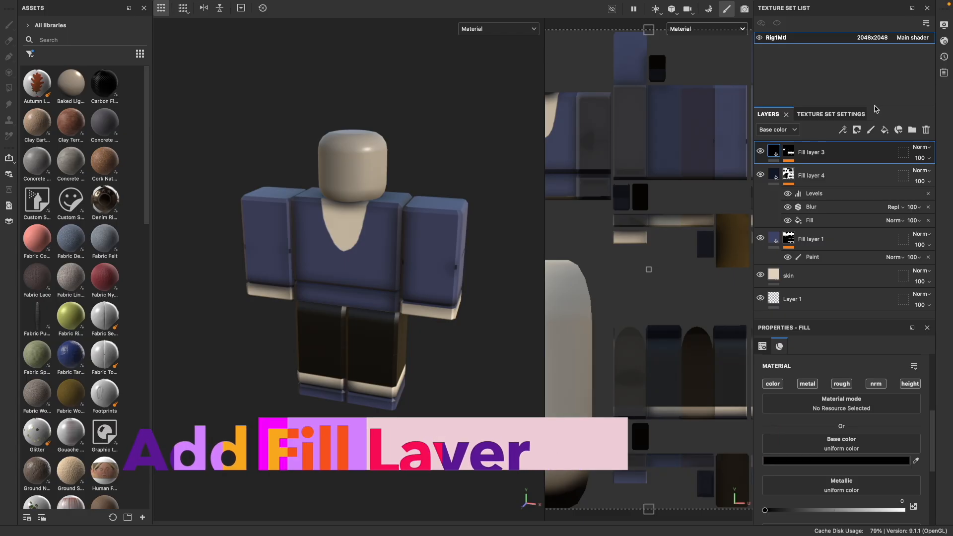
- Add a fill layer above Fill layer 4 and set its base color to bright blue 4F87F8
click(874, 178)
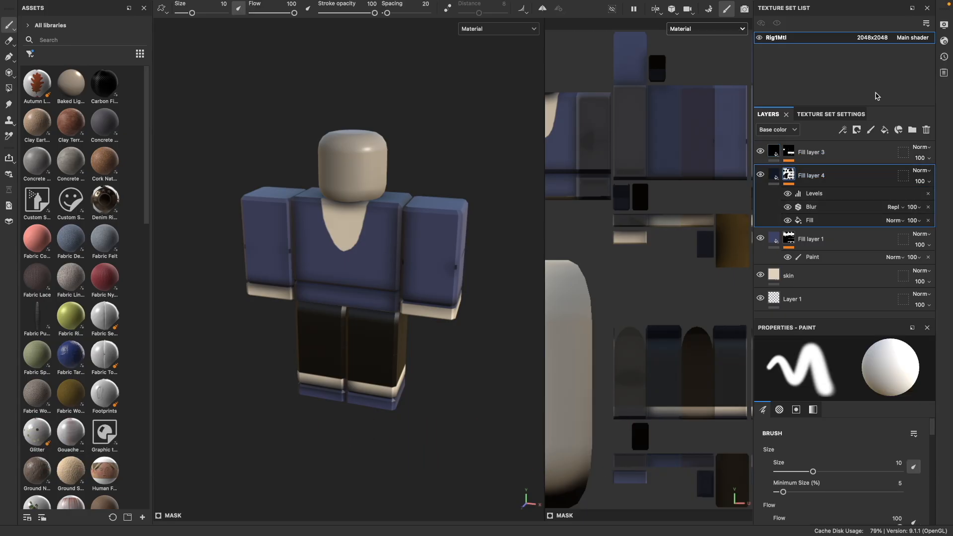
click(884, 130)
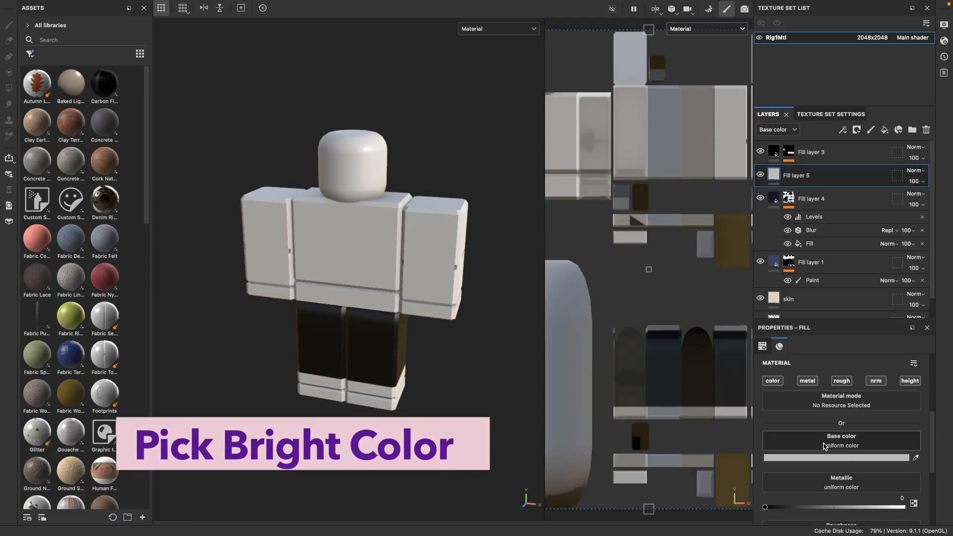
scroll(804, 441, down, 1)
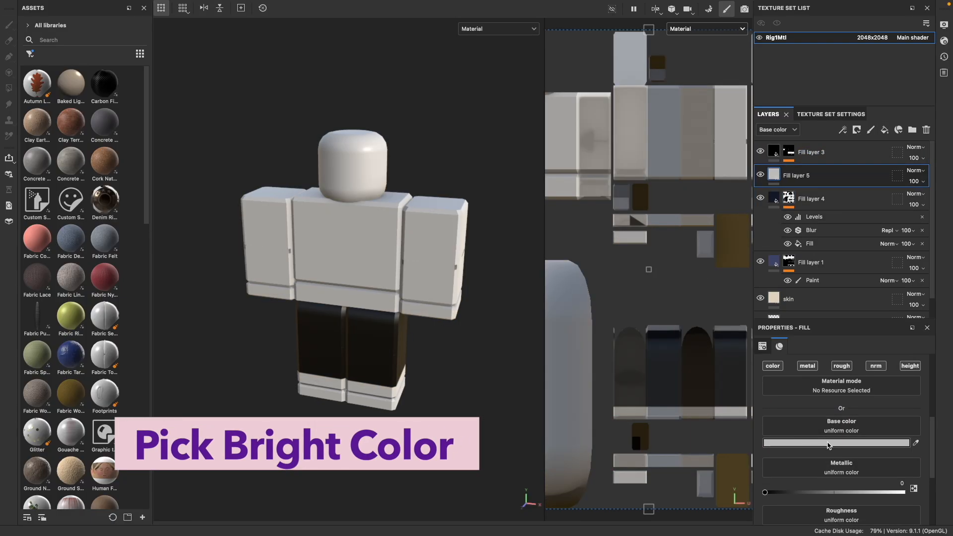
click(803, 443)
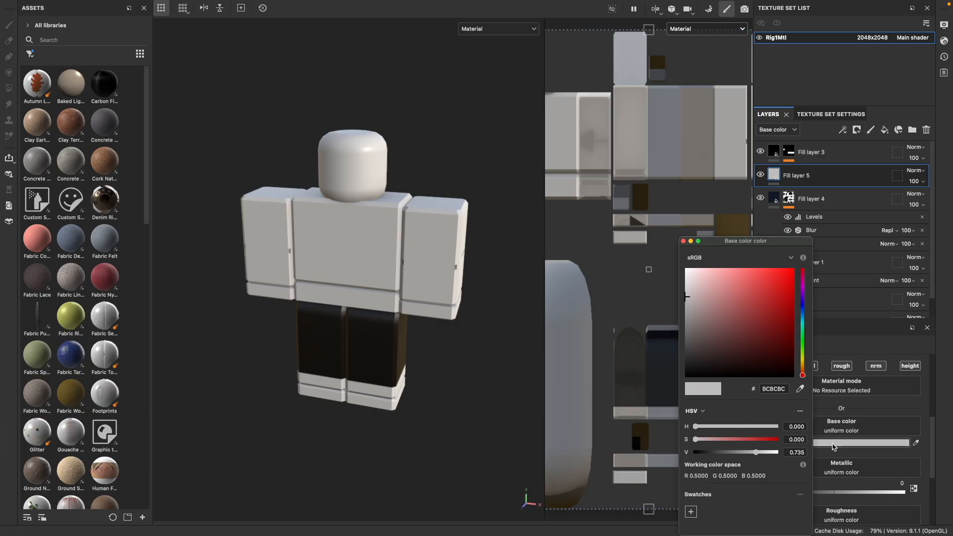
click(803, 315)
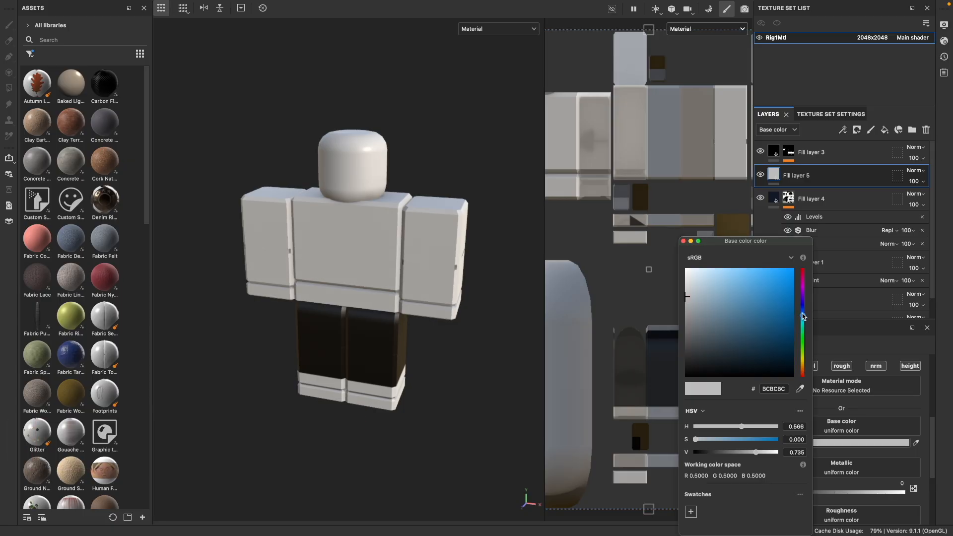
drag(802, 316, 804, 312)
click(778, 272)
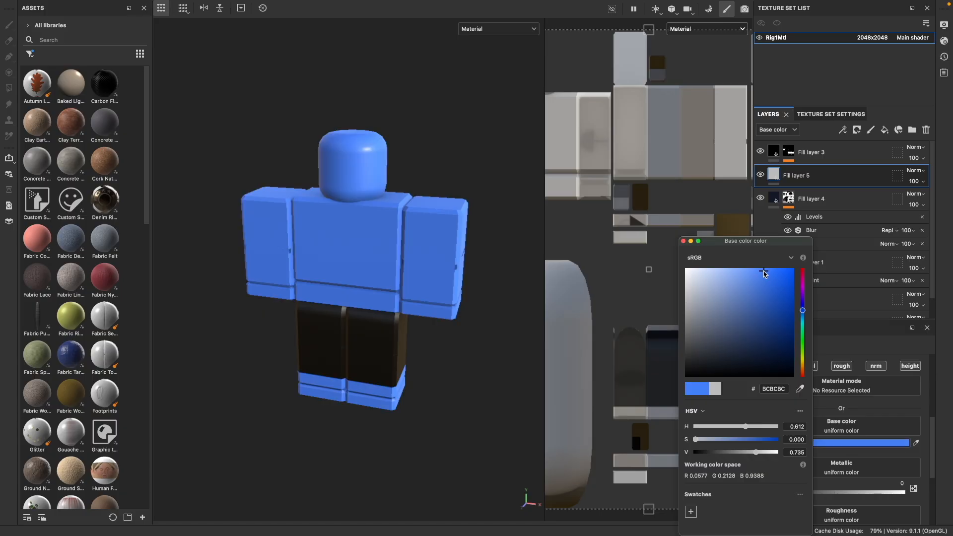
drag(779, 272, 759, 272)
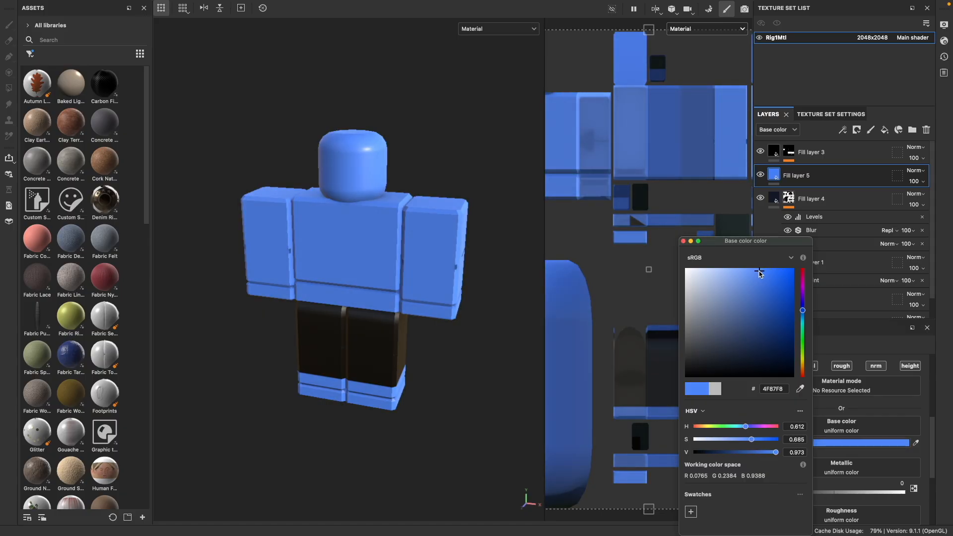
click(683, 241)
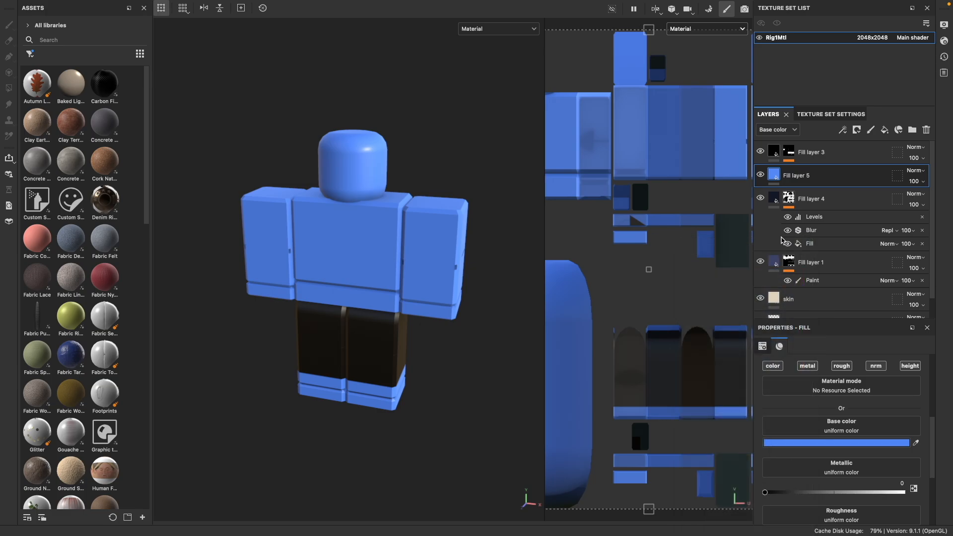
- Add a black mask to the blue Fill layer 5 and add a generator to that mask
right_click(803, 178)
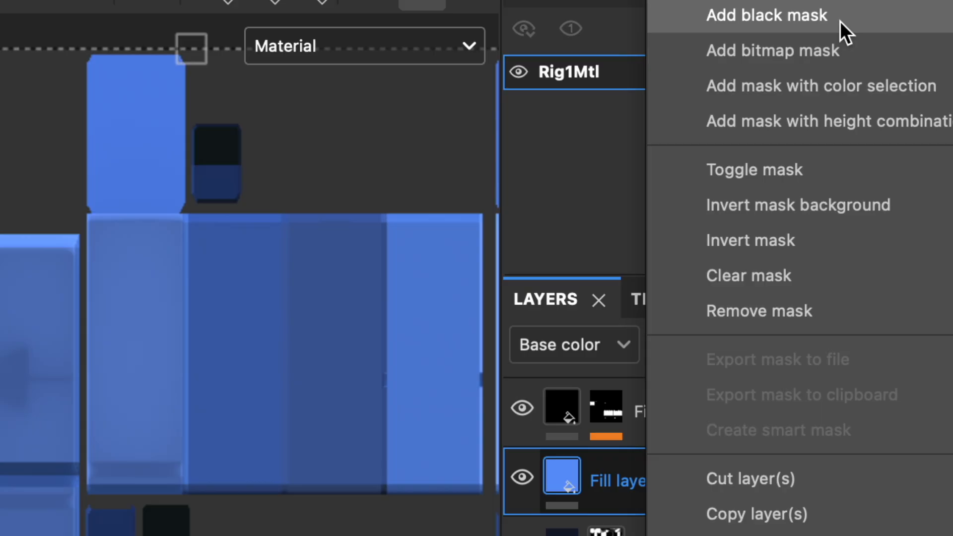
click(839, 21)
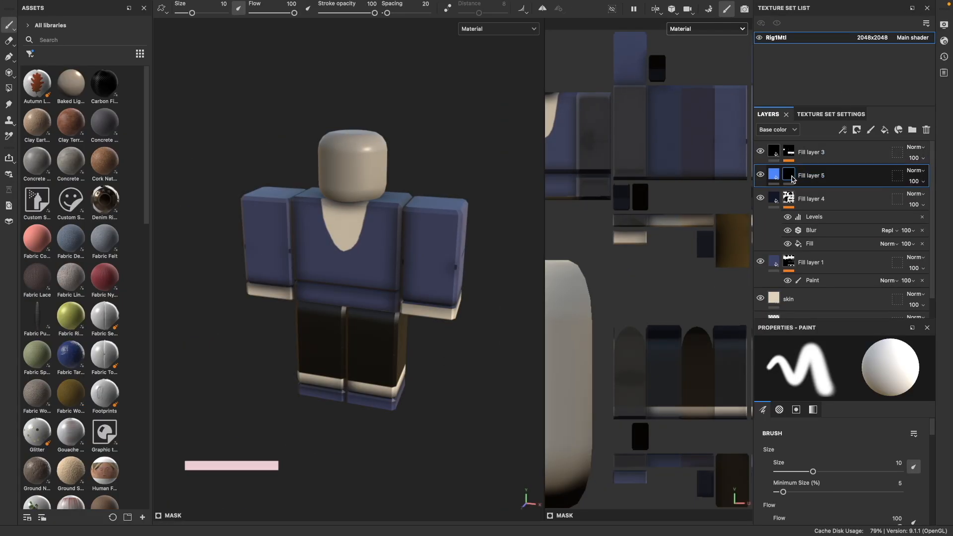
right_click(792, 179)
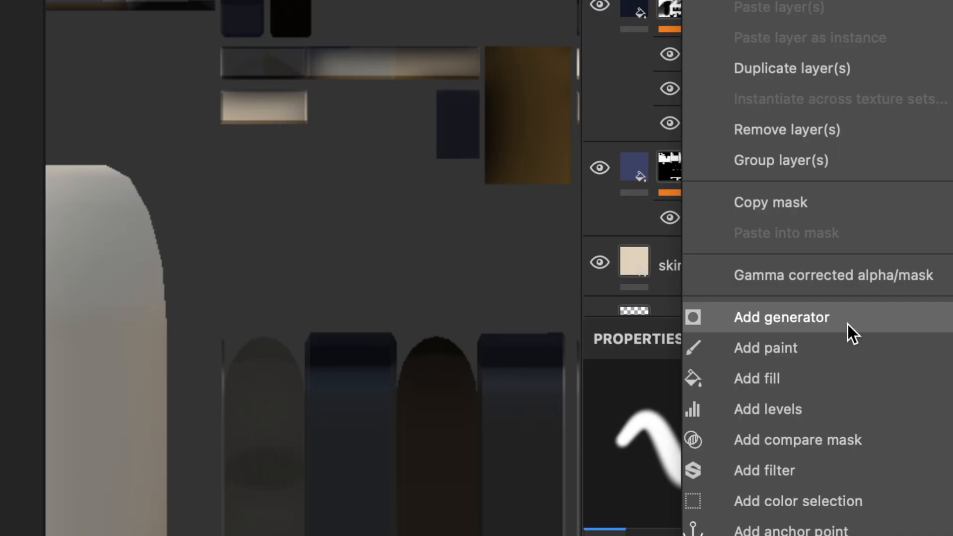
click(847, 324)
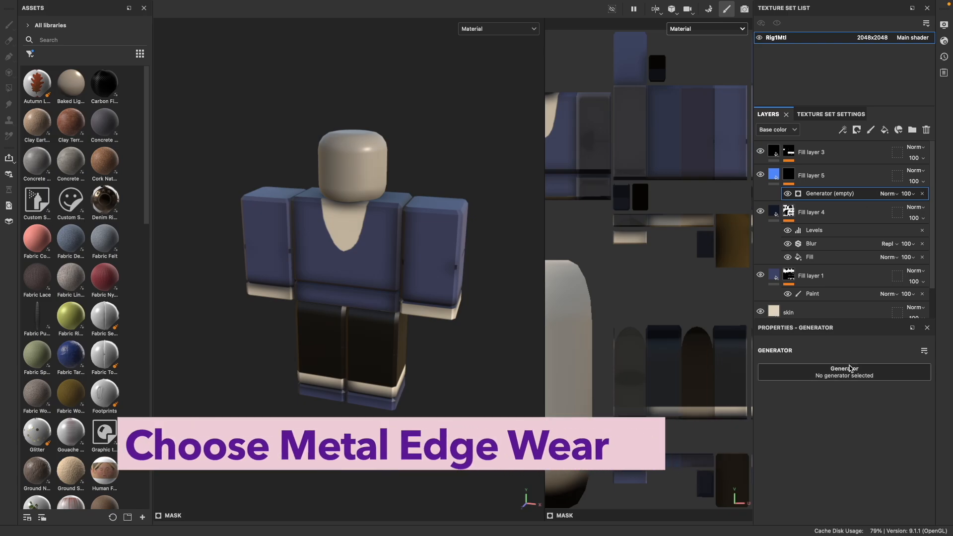
- Search the generators for "metal" and assign Metal Edge Wear to the empty generator
click(868, 377)
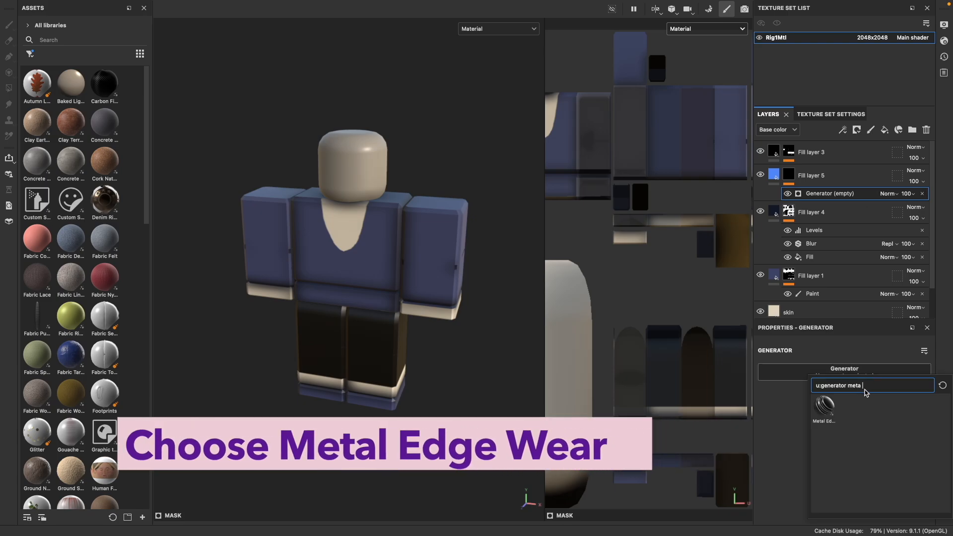
key(BackSpace)
key(BackSpace)
key(BackSpace)
key(BackSpace)
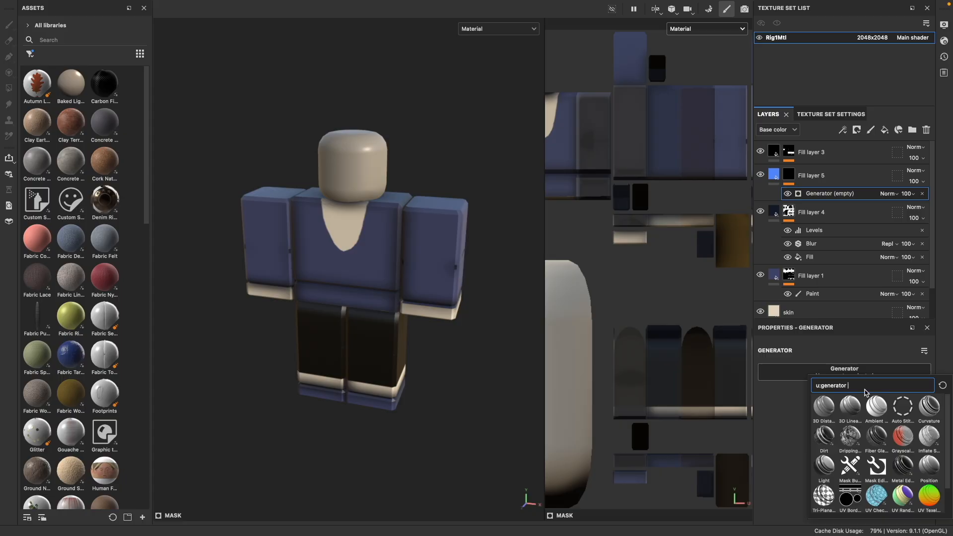
text(etal)
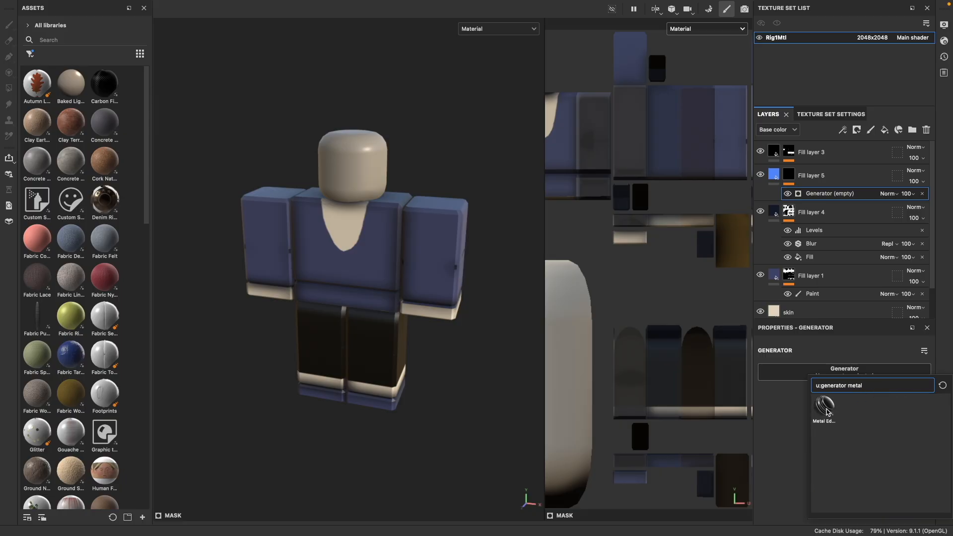
click(824, 407)
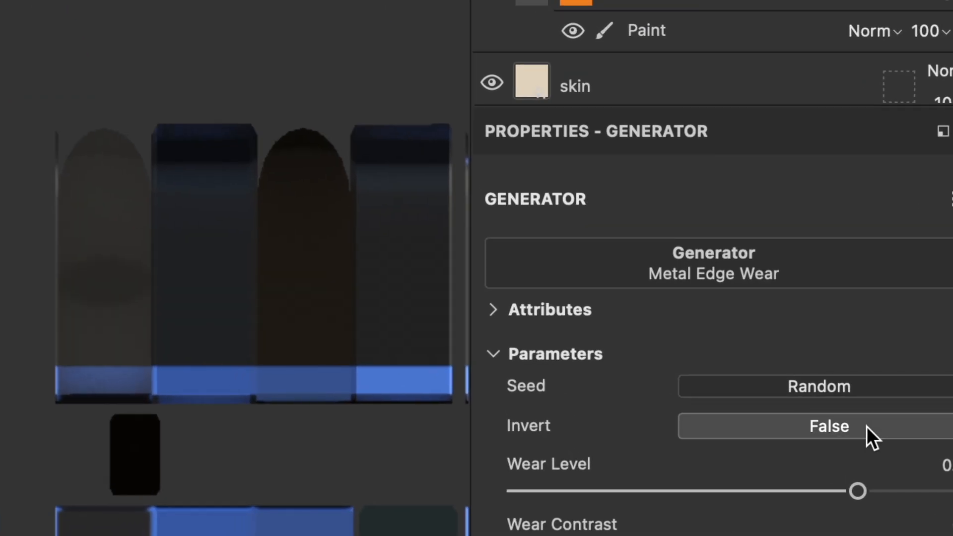
- Set the Metal Edge Wear generator's Invert to True and its Wear Level to 0.22
click(832, 428)
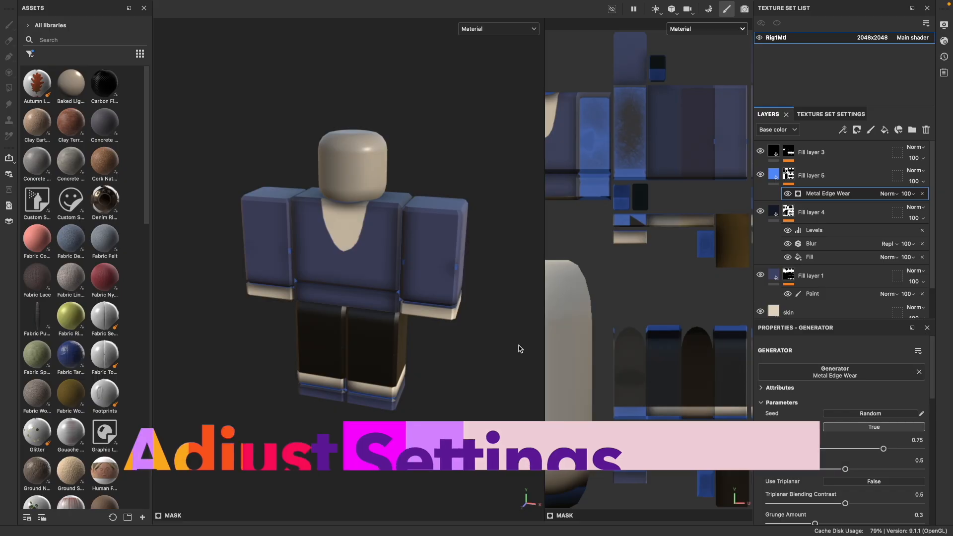
alt+drag(517, 336, 484, 346)
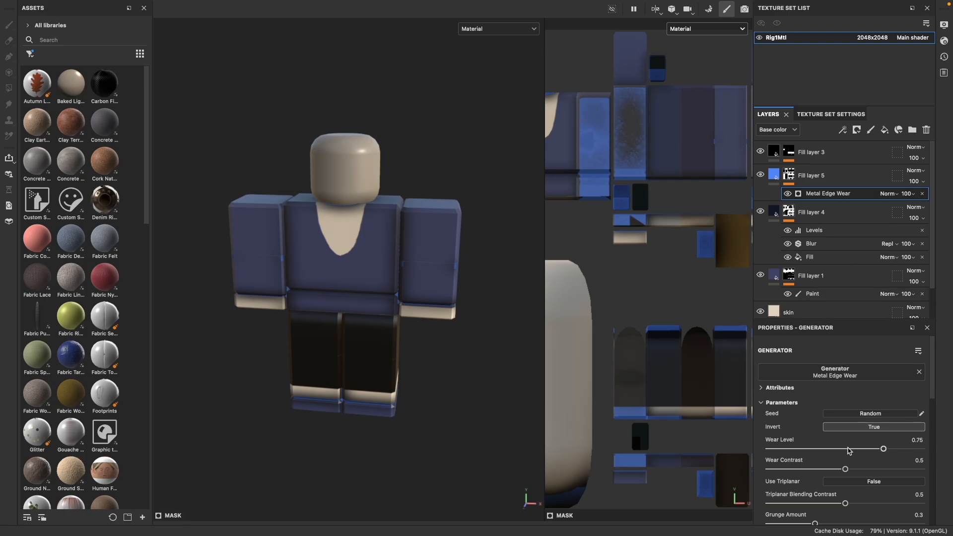
drag(869, 449, 806, 448)
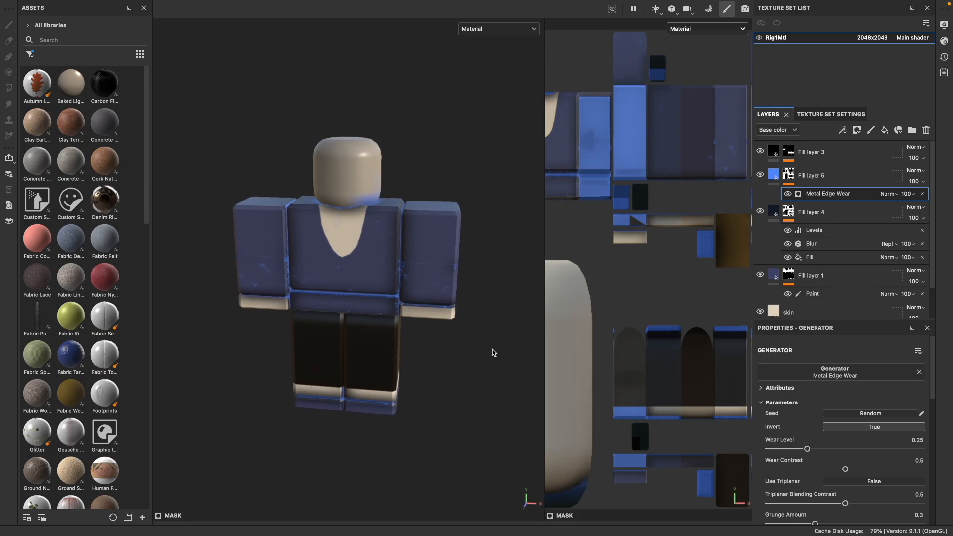
scroll(494, 353, up, 3)
scroll(491, 356, down, 2)
alt+drag(439, 355, 419, 340)
mouse_move(806, 449)
mouse_down()
mouse_move(779, 449)
mouse_move(807, 450)
mouse_move(798, 449)
mouse_up()
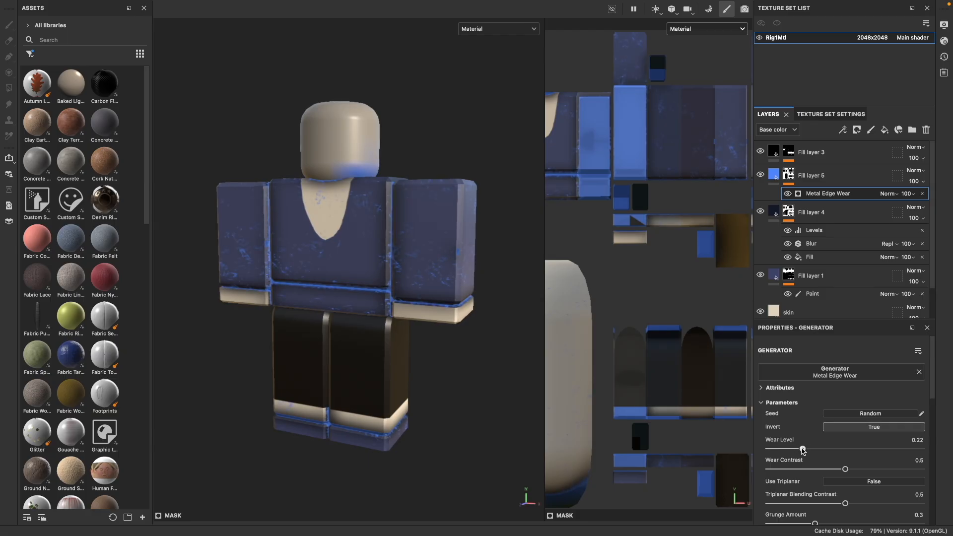
mouse_move(514, 388)
alt+mouse_down()
mouse_move(507, 376)
mouse_move(371, 426)
mouse_move(649, 379)
mouse_move(503, 388)
alt+mouse_up()
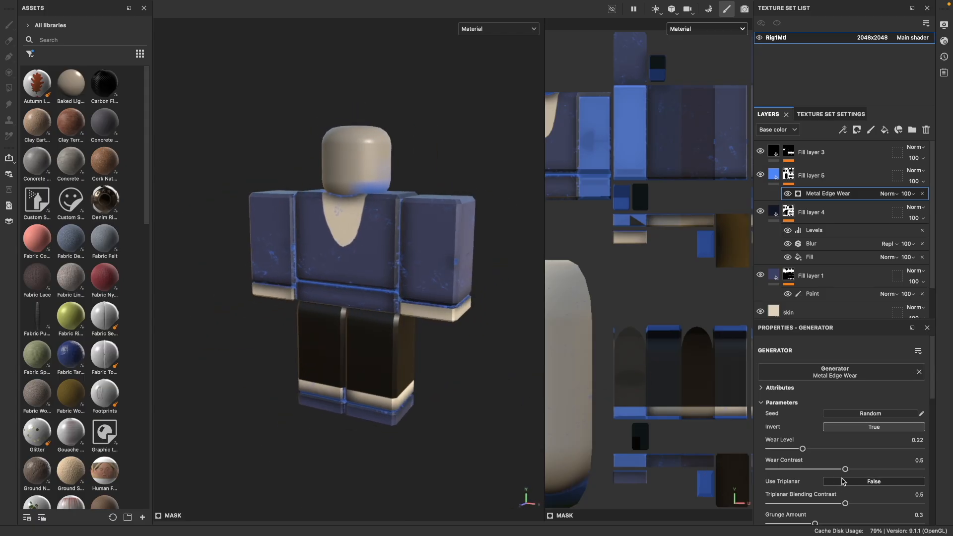
- Set the generator's Wear Contrast to 0.52 and Grunge Amount to 0.19, keeping Grunge Scale at 4
mouse_move(845, 470)
mouse_down()
mouse_move(781, 469)
mouse_move(852, 470)
mouse_up()
scroll(843, 483, down, 3)
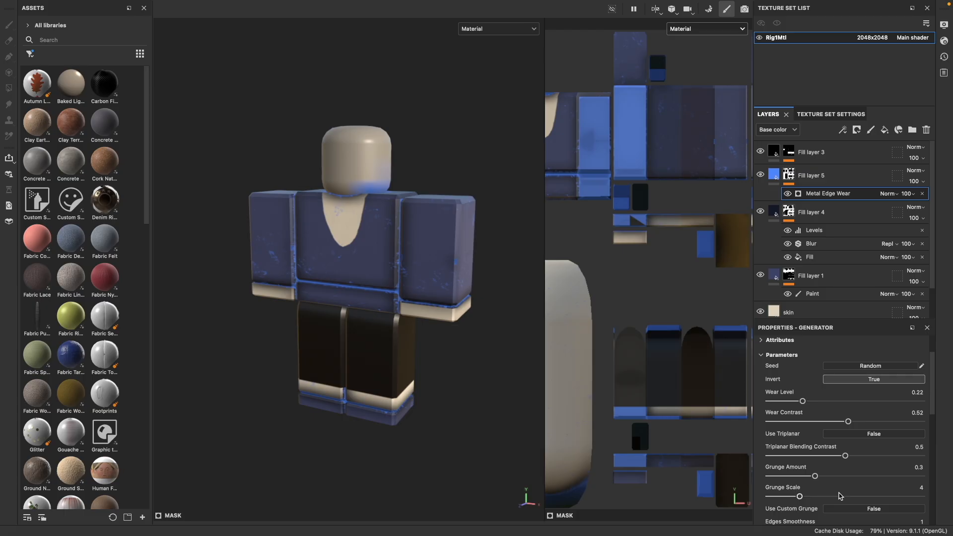
scroll(839, 499, down, 4)
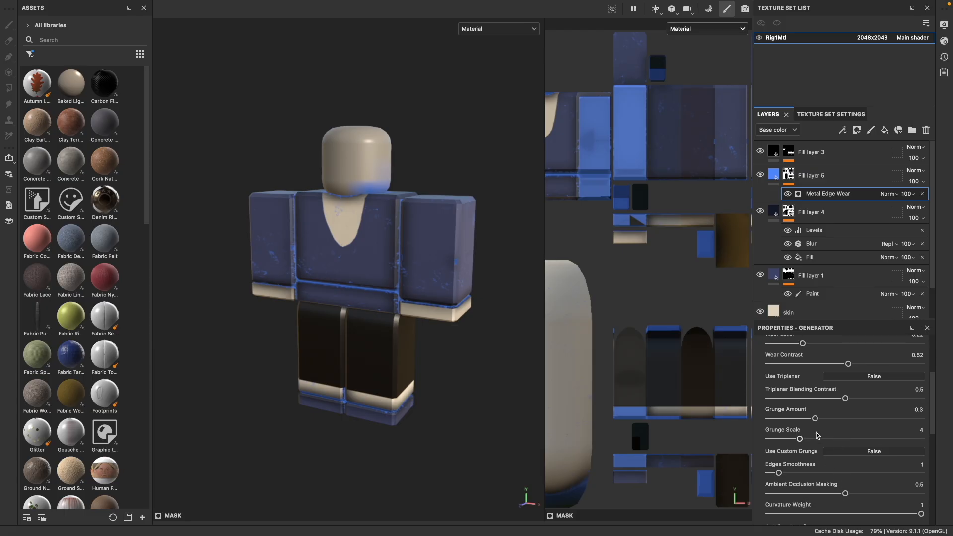
mouse_move(816, 420)
mouse_down()
mouse_move(792, 421)
mouse_move(818, 422)
mouse_up()
mouse_move(487, 356)
alt+mouse_down()
mouse_move(464, 341)
mouse_move(298, 374)
mouse_move(478, 357)
mouse_move(476, 347)
mouse_move(472, 360)
alt+mouse_up()
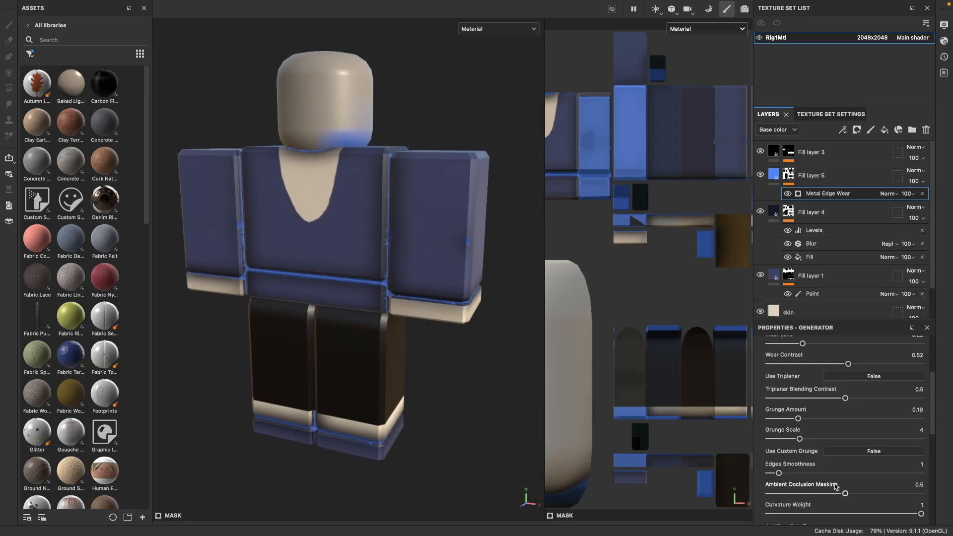
mouse_move(799, 439)
mouse_down()
mouse_move(786, 441)
mouse_move(869, 441)
mouse_move(808, 440)
mouse_up()
alt+drag(529, 387, 423, 395)
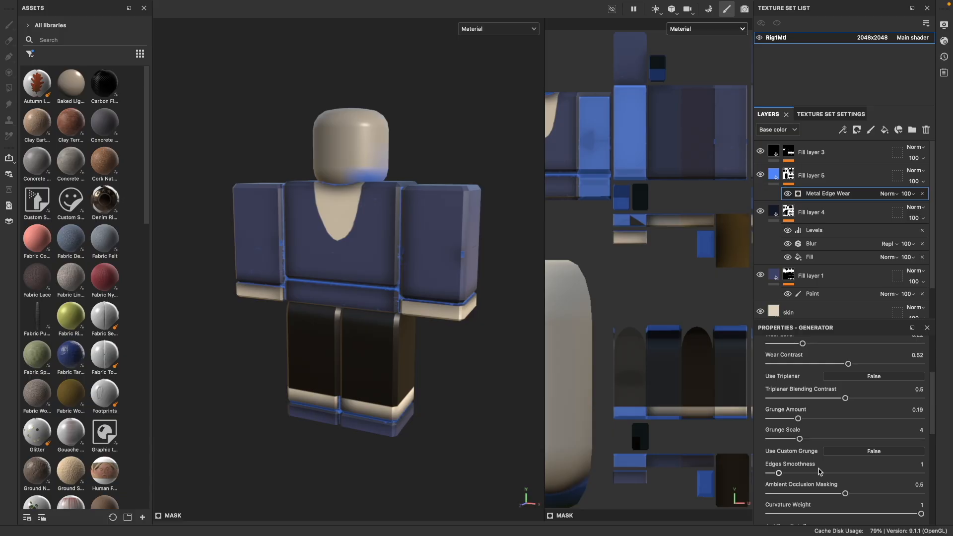
- Set the generator's Ambient Occlusion Masking to 0.72, judging the blue edges on the character
scroll(819, 470, down, 1)
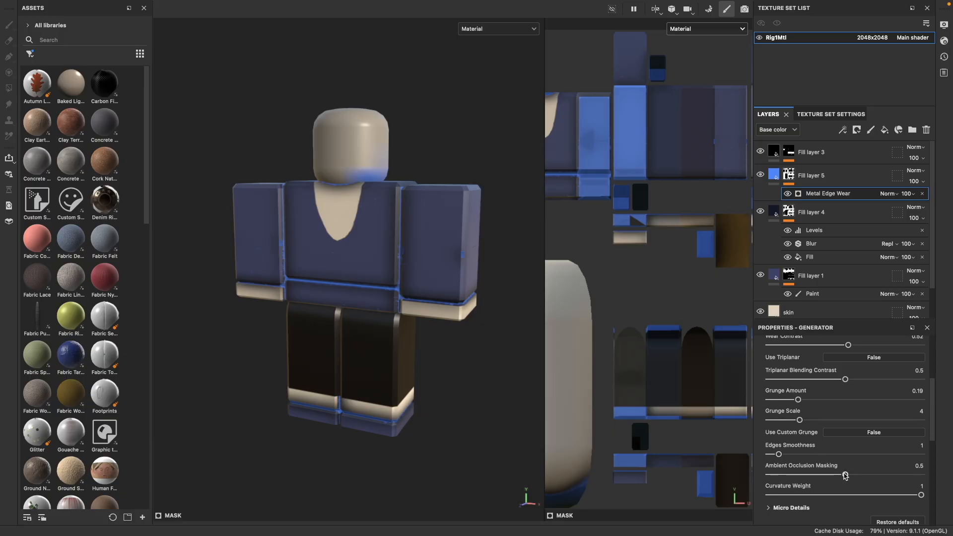
drag(844, 475, 916, 475)
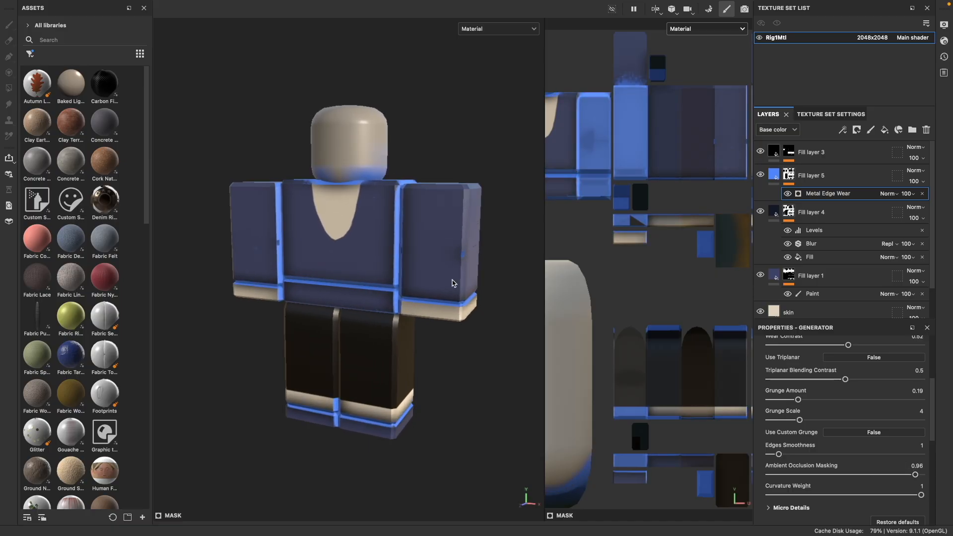
scroll(453, 276, up, 2)
alt+drag(460, 314, 485, 304)
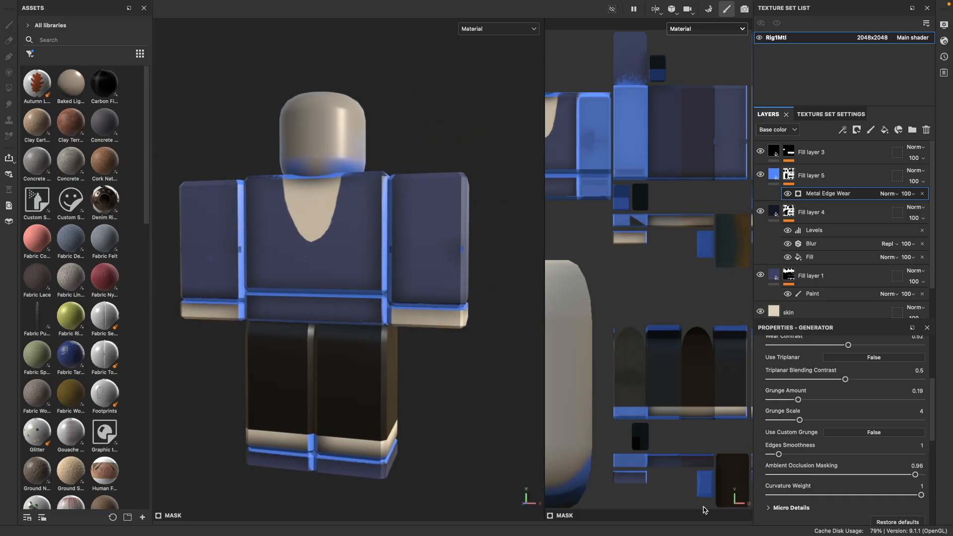
drag(916, 477, 878, 480)
scroll(417, 372, down, 3)
alt+drag(450, 366, 440, 395)
scroll(789, 444, down, 2)
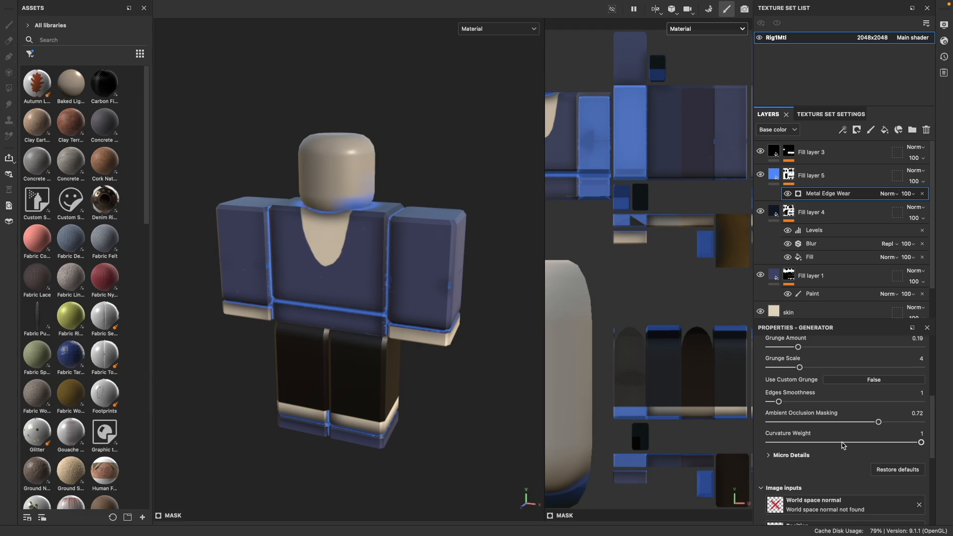
- Examine the generator's Micro Details and Curvature Weight settings and the blue edge wear around the character's body
click(769, 456)
click(768, 455)
mouse_move(921, 444)
mouse_down()
mouse_move(834, 447)
mouse_move(926, 446)
mouse_up()
alt+drag(482, 375, 389, 373)
scroll(409, 383, down, 2)
scroll(410, 384, up, 4)
alt+middle_drag(448, 395, 422, 387)
alt+drag(422, 388, 442, 392)
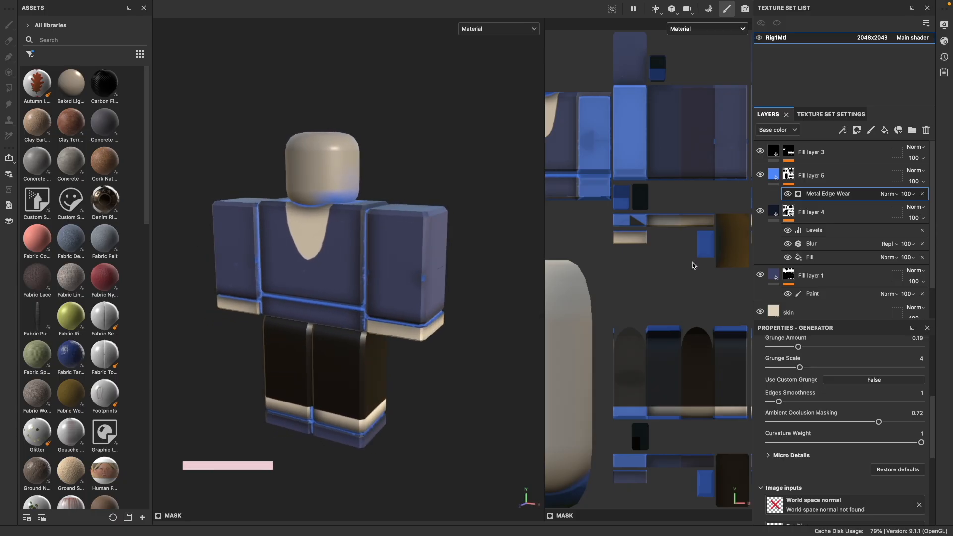
- Add a Blur filter above Metal Edge Wear in Fill layer 5's mask and set its Blur Intensity to 1.26
click(815, 178)
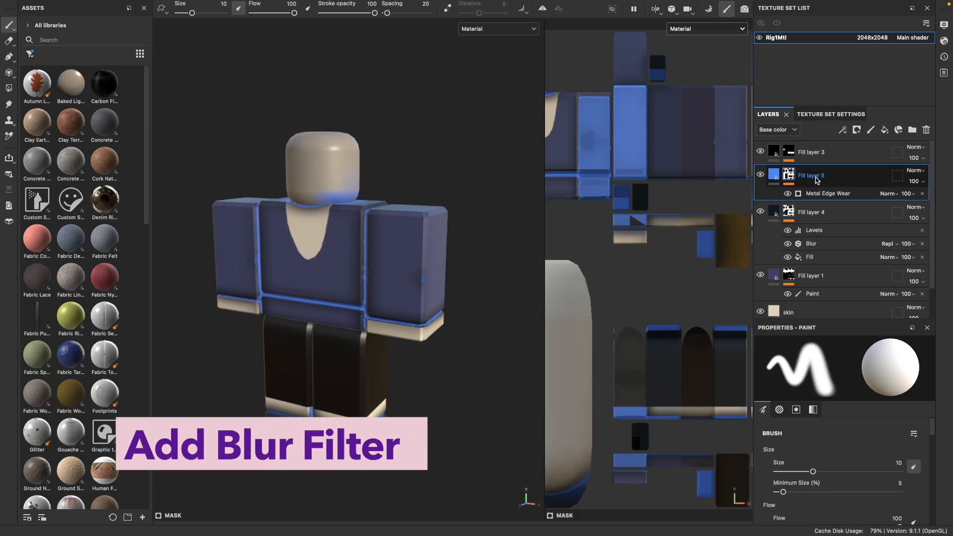
right_click(815, 180)
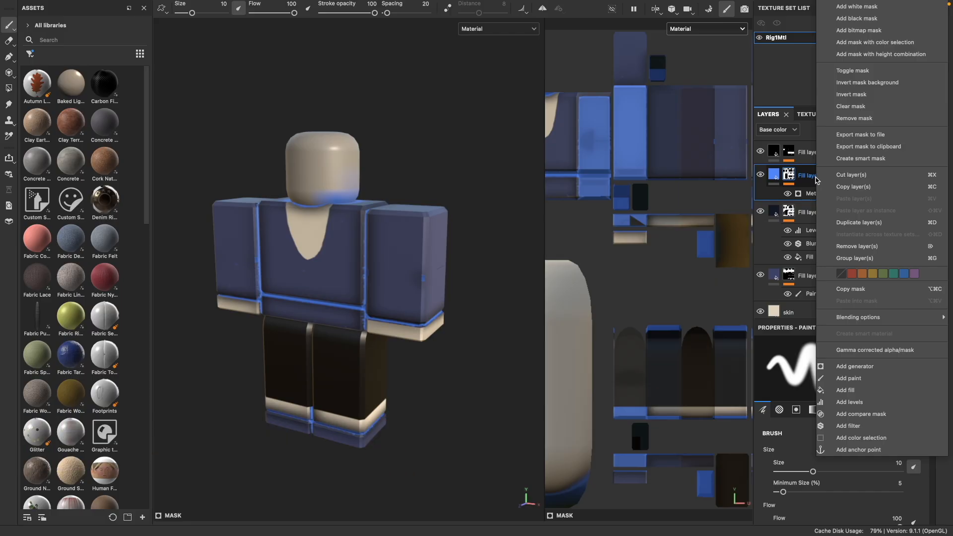
click(847, 426)
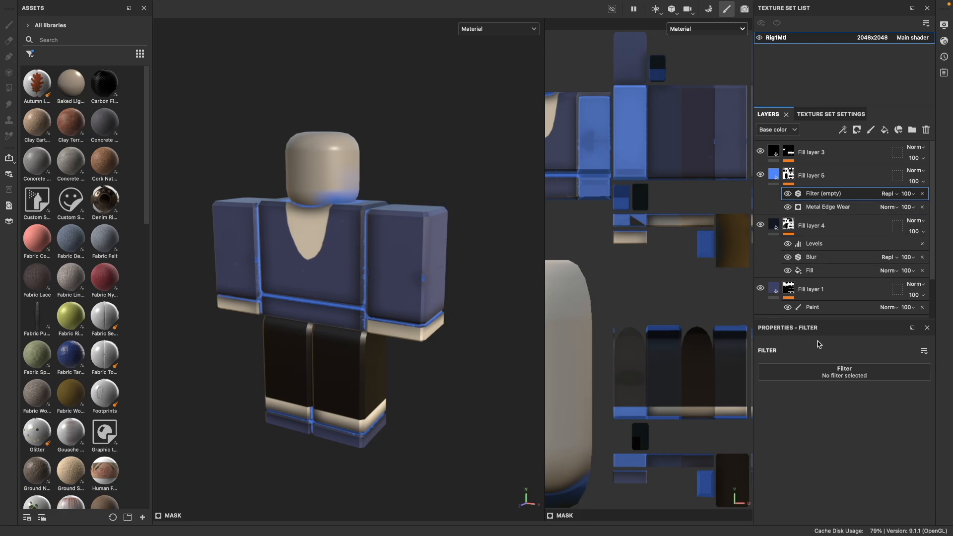
click(819, 376)
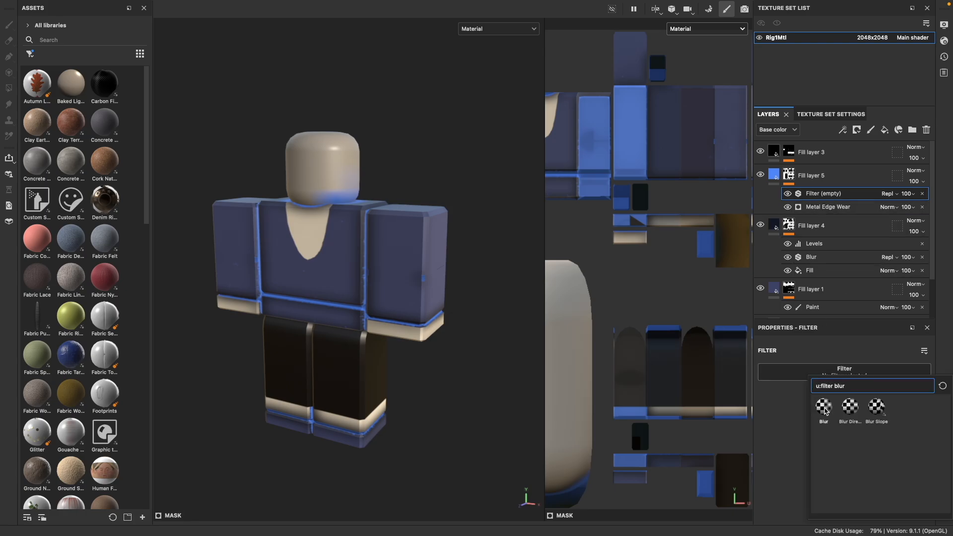
mouse_move(825, 409)
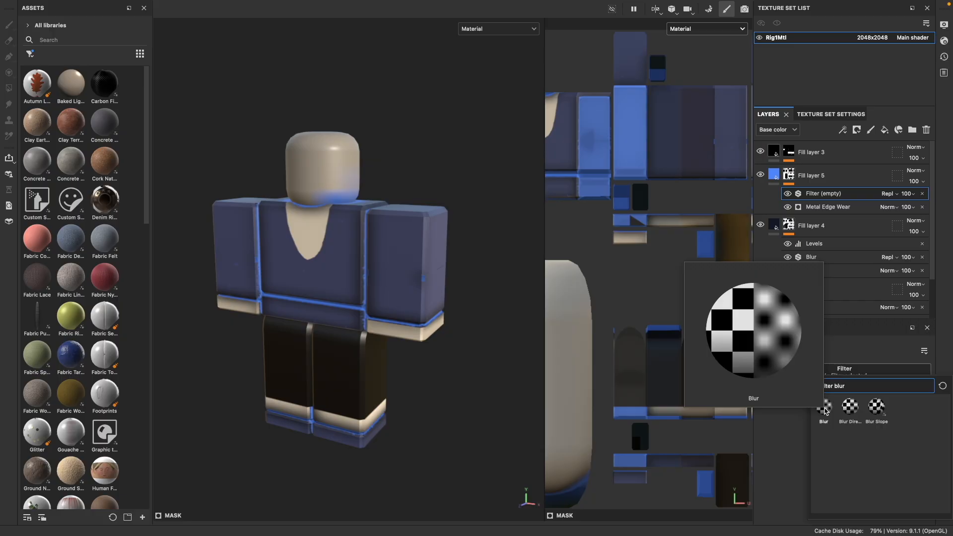
click(824, 408)
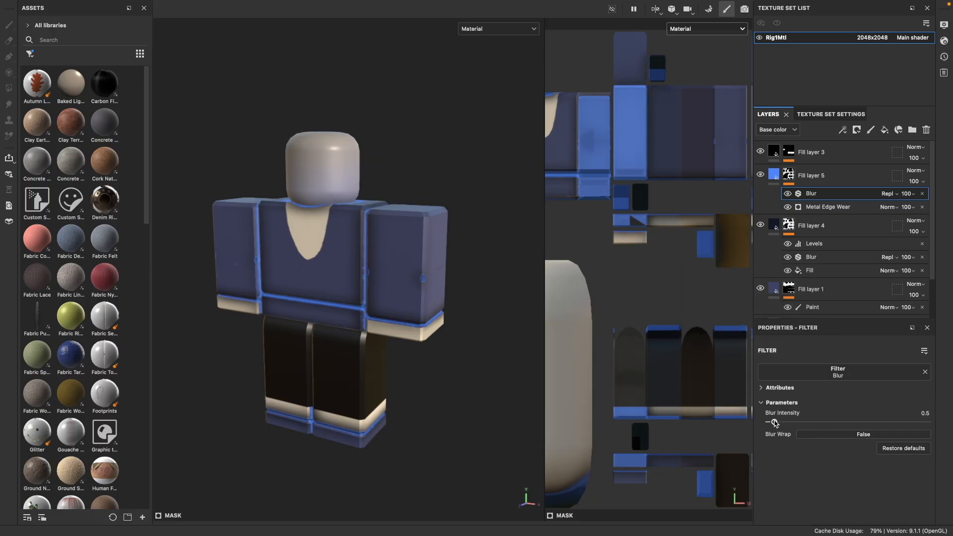
mouse_move(790, 421)
mouse_down()
mouse_move(842, 422)
mouse_move(775, 424)
mouse_up()
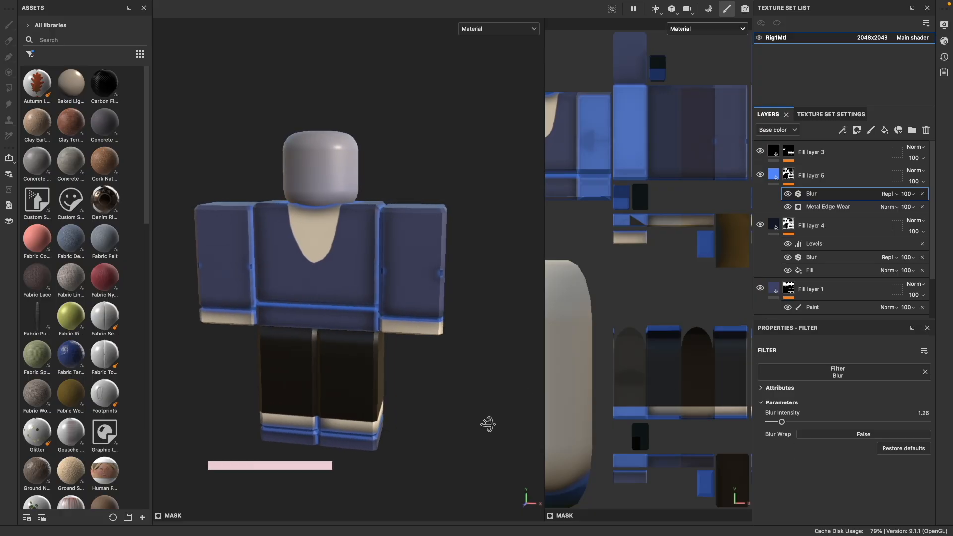
- Try the Linear dodge (Add) blending mode on Fill layer 5 and inspect the blue edges on the character
click(915, 170)
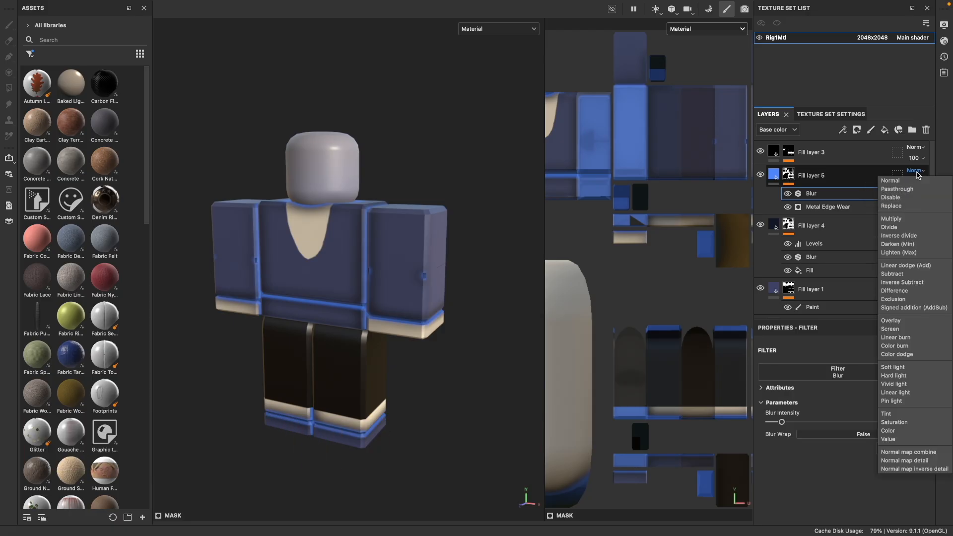
click(904, 266)
alt+drag(465, 390, 506, 355)
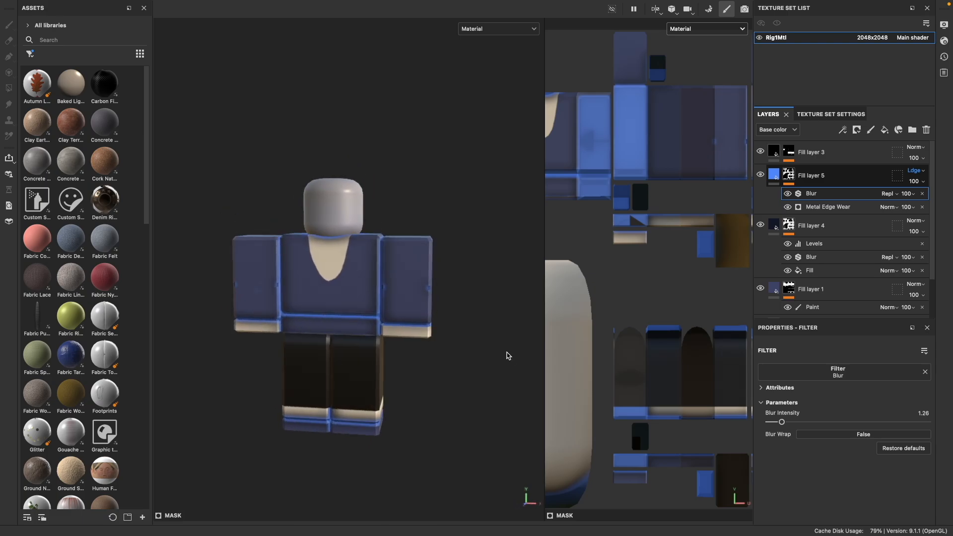
scroll(506, 355, up, 3)
mouse_move(447, 366)
alt+mouse_down()
mouse_move(442, 404)
mouse_move(455, 409)
mouse_move(397, 393)
mouse_move(516, 357)
mouse_move(440, 374)
alt+mouse_up()
- Return Fill layer 5's blending mode to Normal and compare the look of the character's edge highlights
click(888, 231)
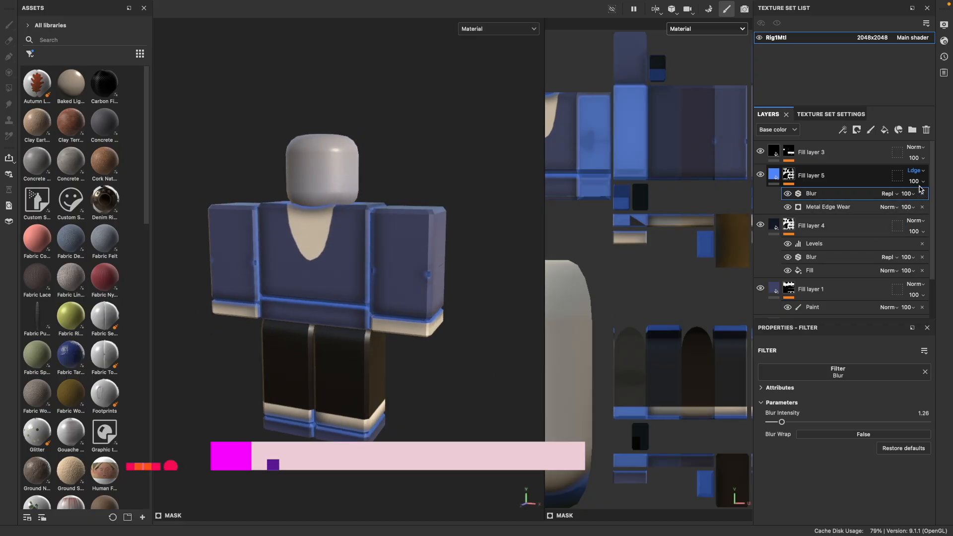
click(915, 170)
click(896, 181)
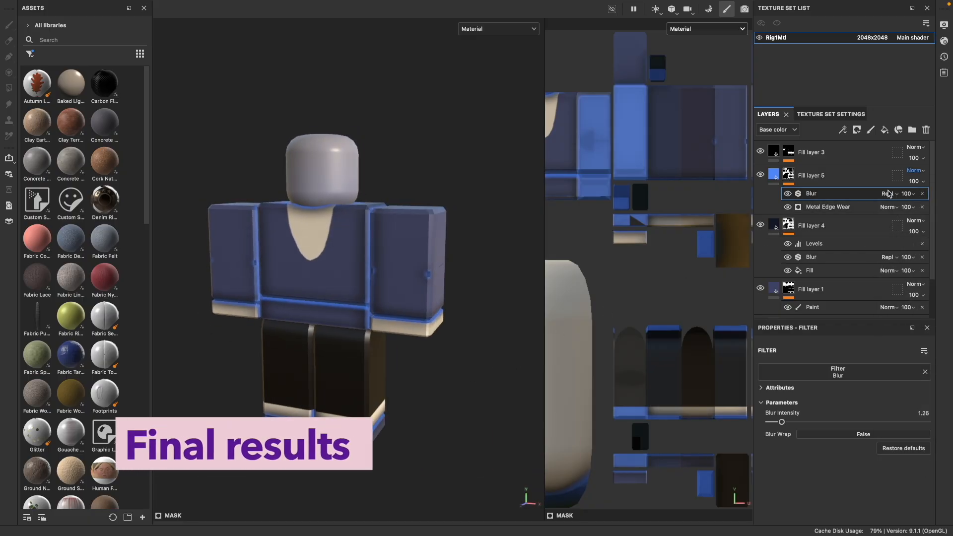
alt+drag(474, 389, 438, 403)
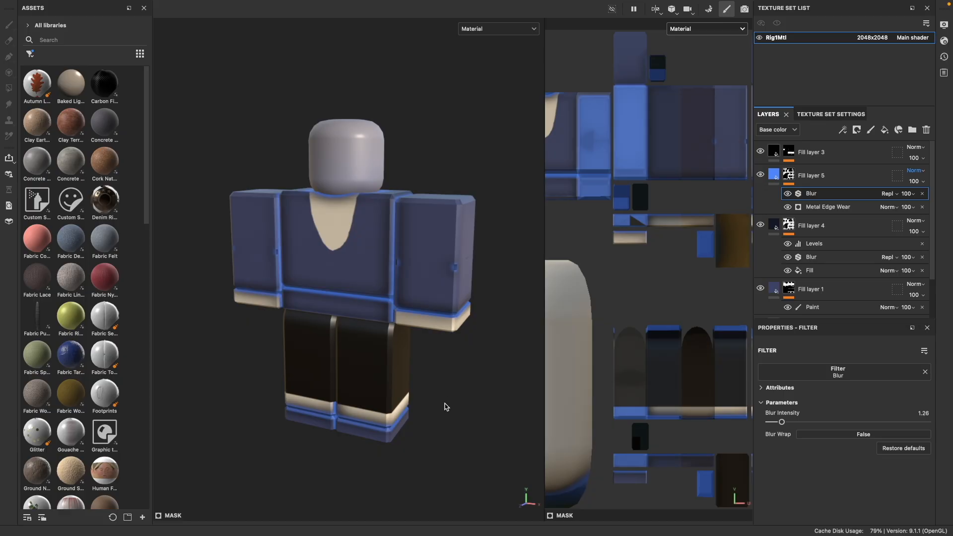
- Set Fill layer 5's blending mode to Linear dodge (Add) and check the character from the front
click(917, 171)
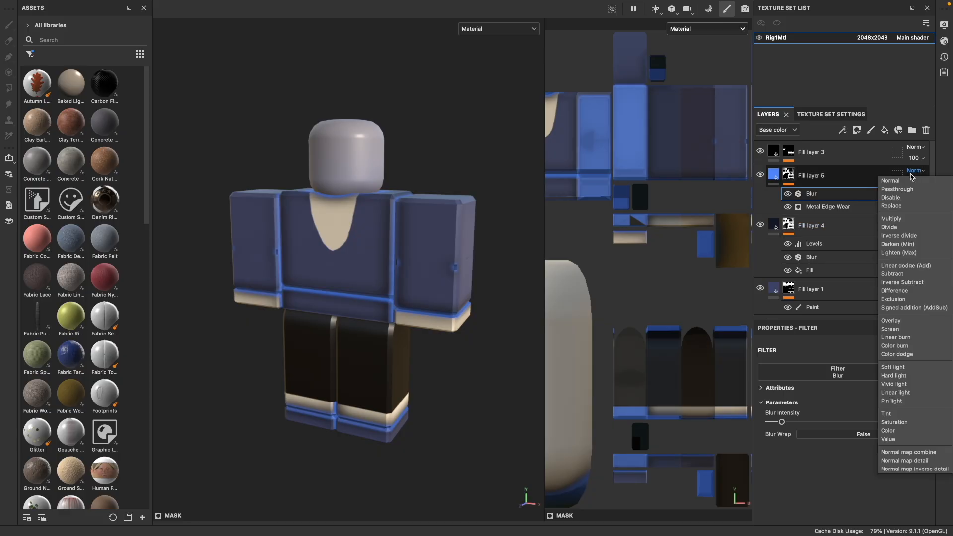
click(899, 265)
alt+drag(448, 403, 514, 376)
scroll(514, 376, up, 2)
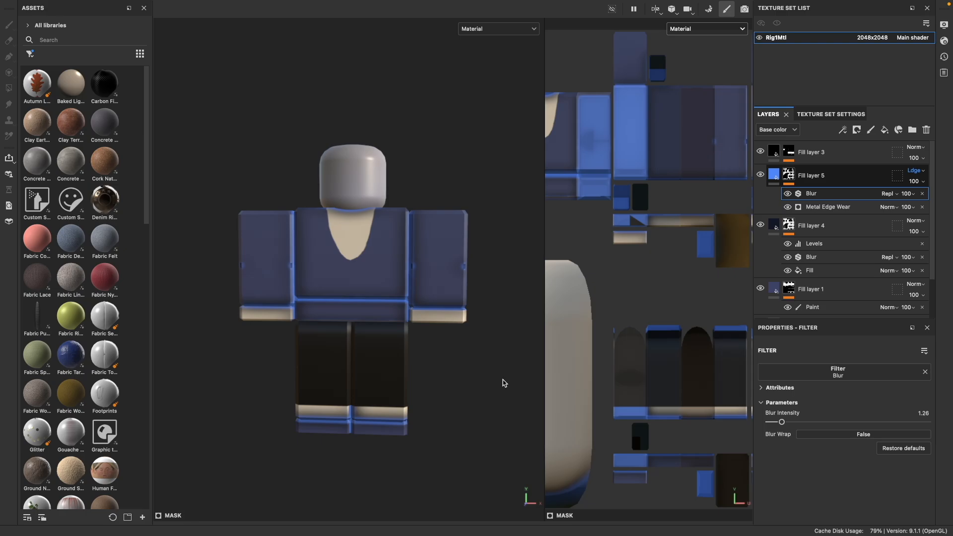